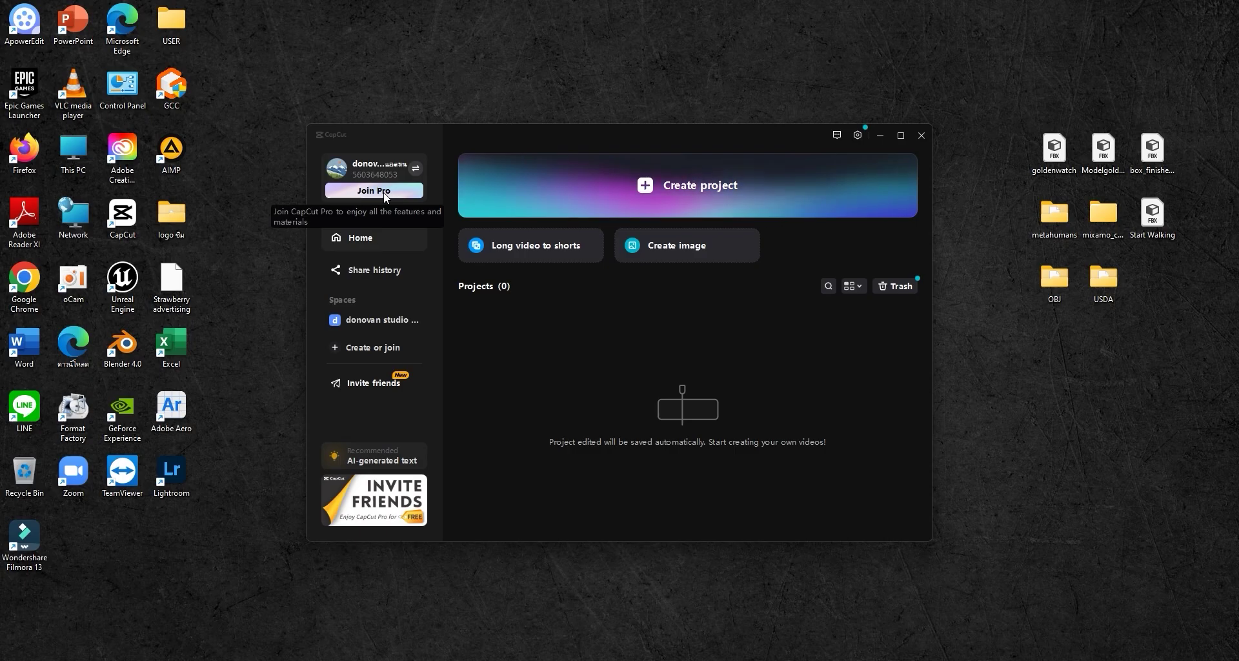
# Review the Pro subscription plans, including the monthly and yearly options, and close the offer without purchasing.
pyautogui.click(384, 192)
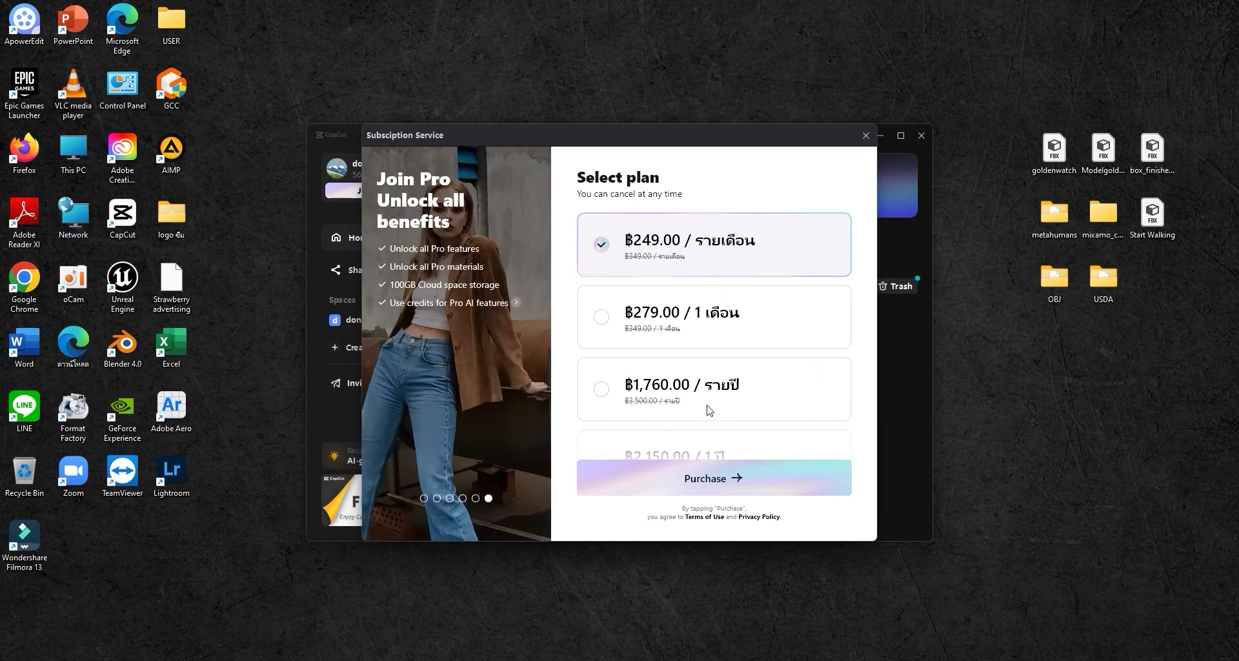
pyautogui.scroll(-1, 750, 369)
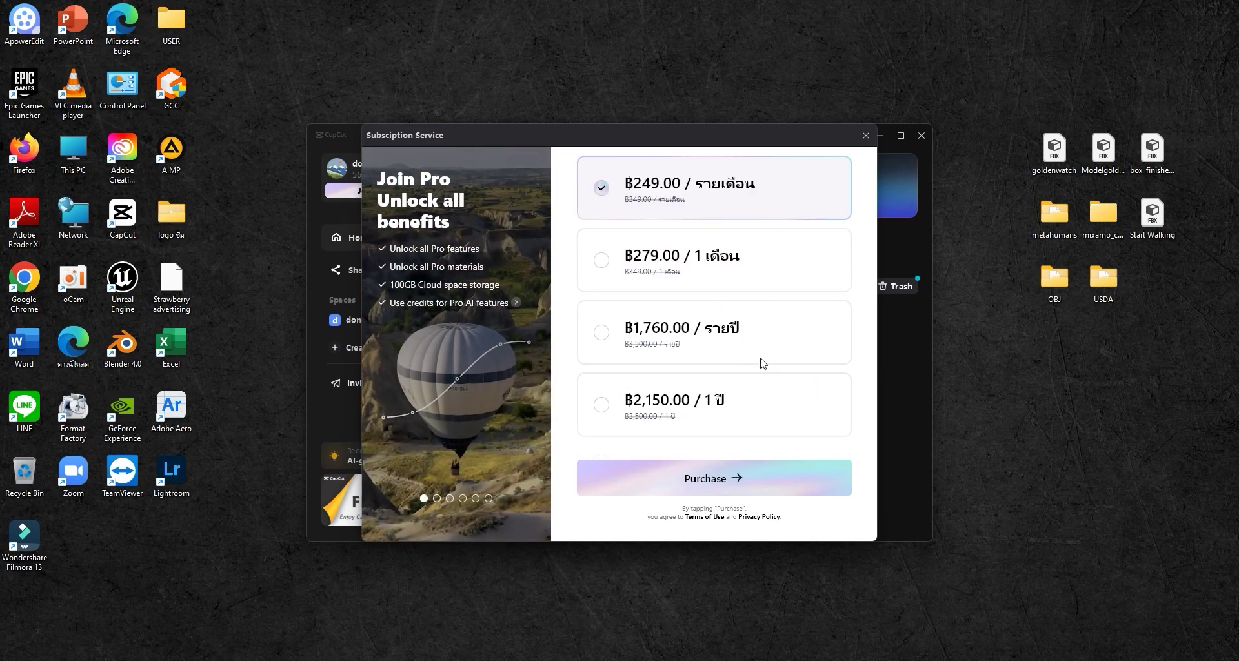
pyautogui.scroll(1, 763, 363)
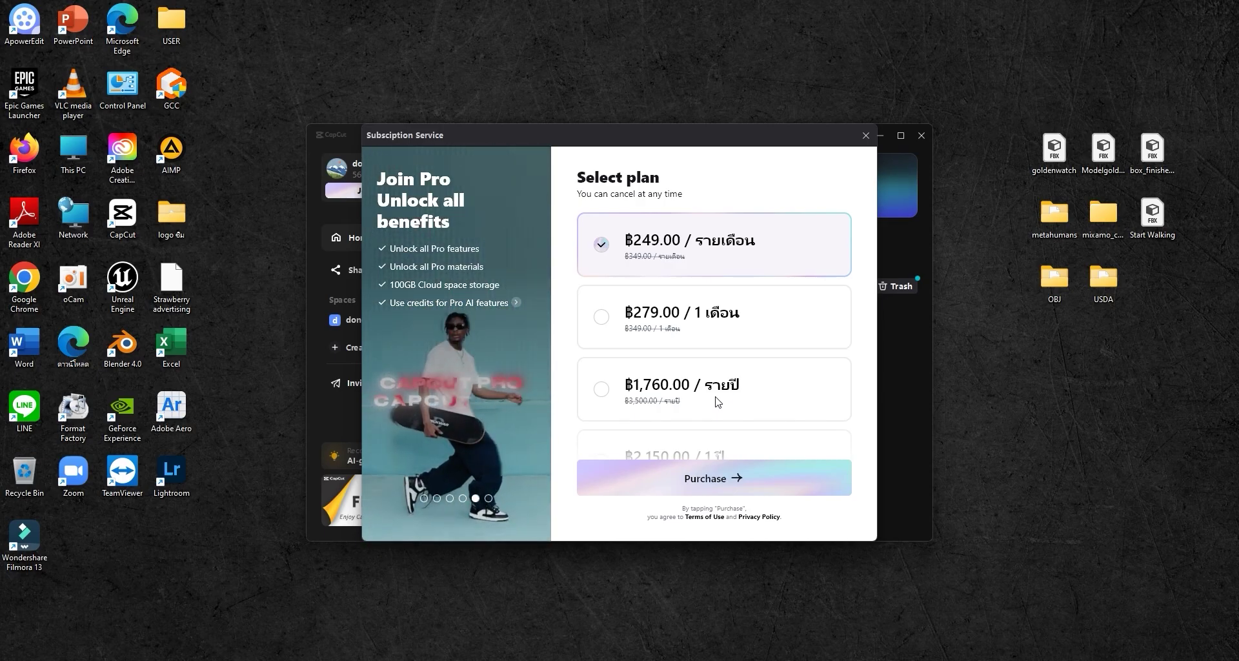
pyautogui.click(865, 135)
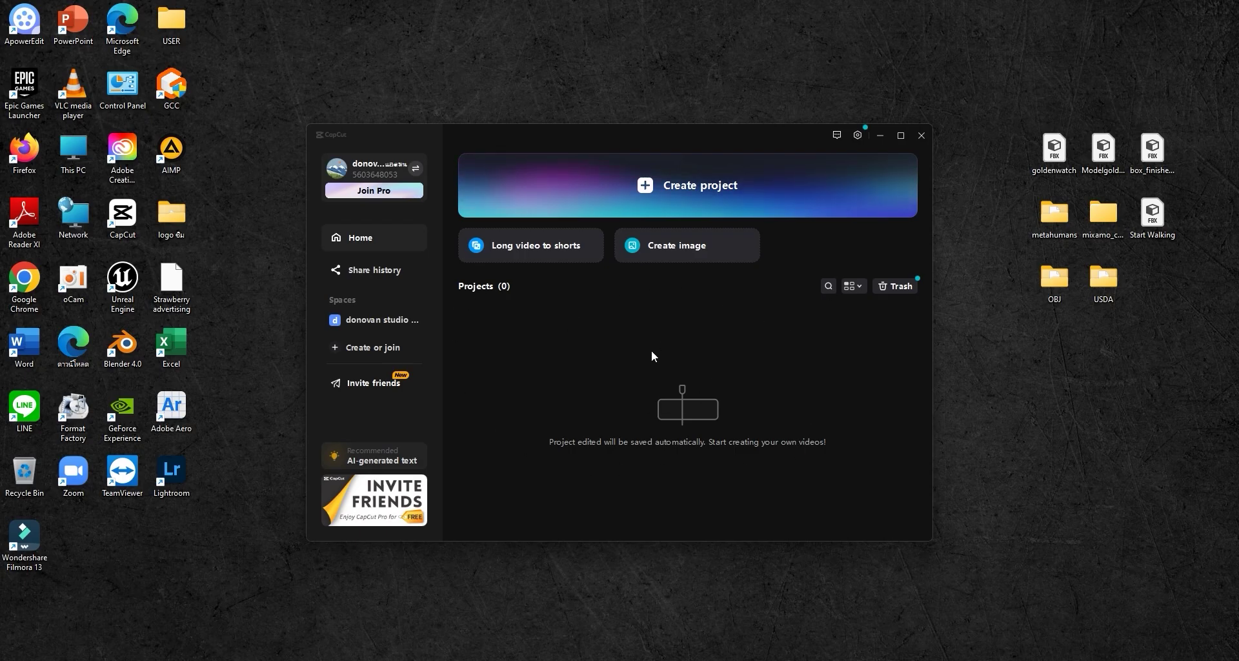
# Look at the project name search and the Grid and List layout options for the project list.
pyautogui.click(828, 285)
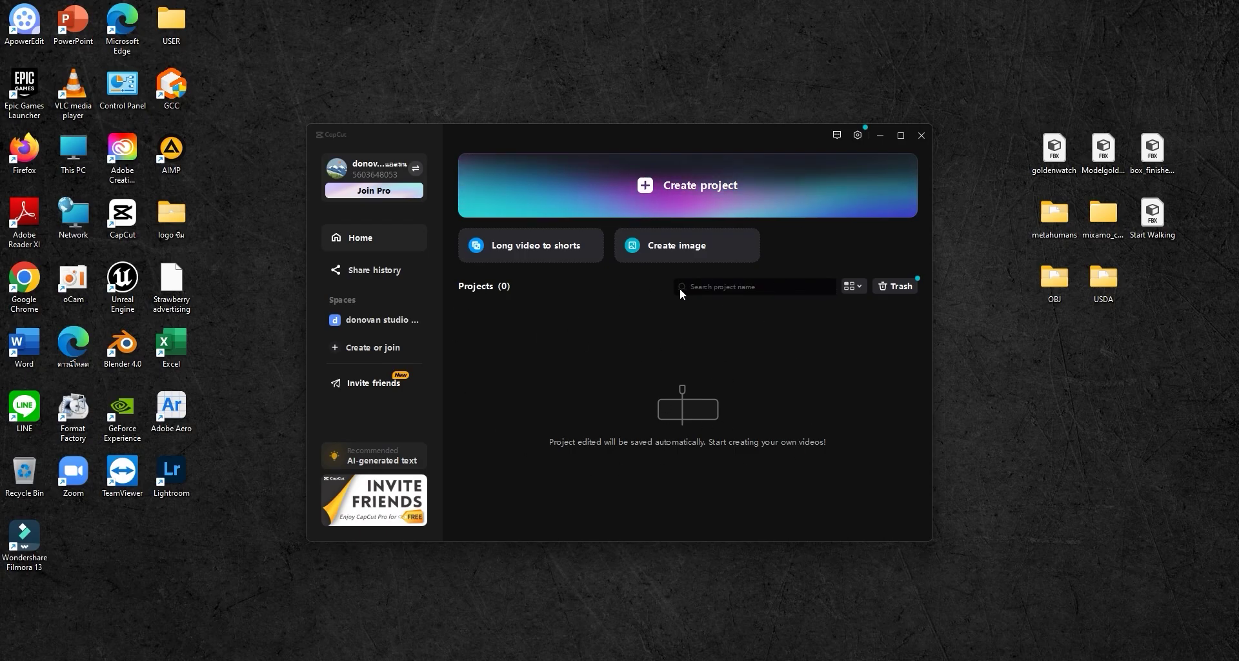
pyautogui.click(859, 286)
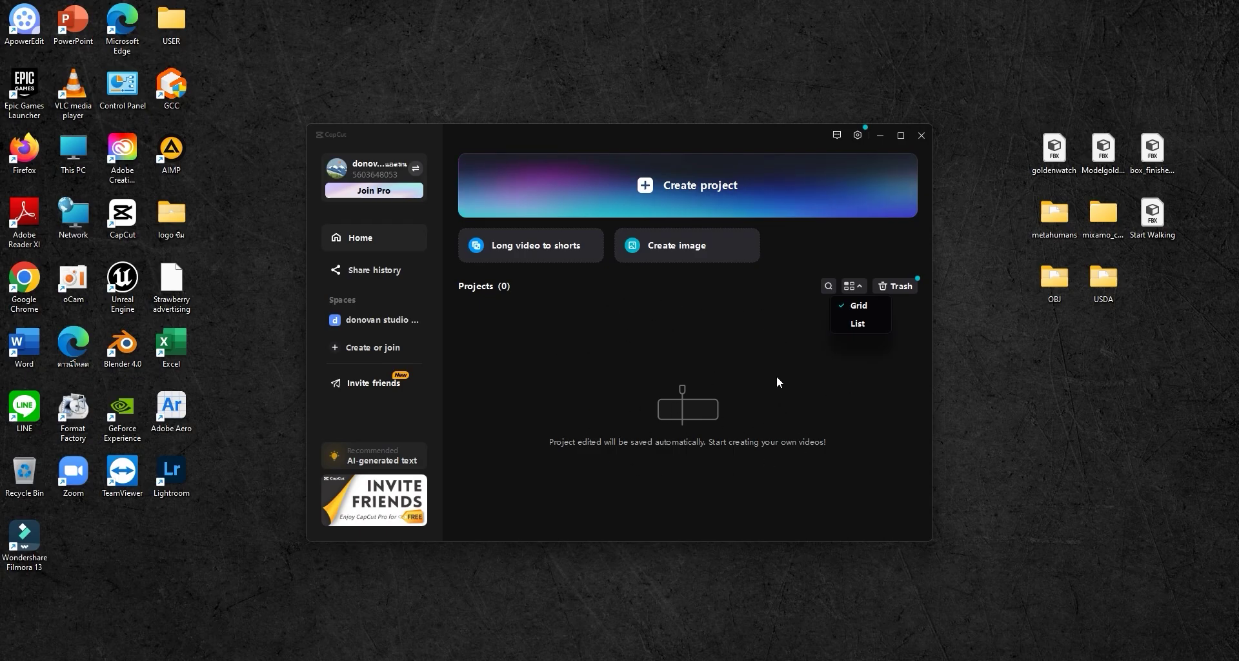
pyautogui.click(758, 284)
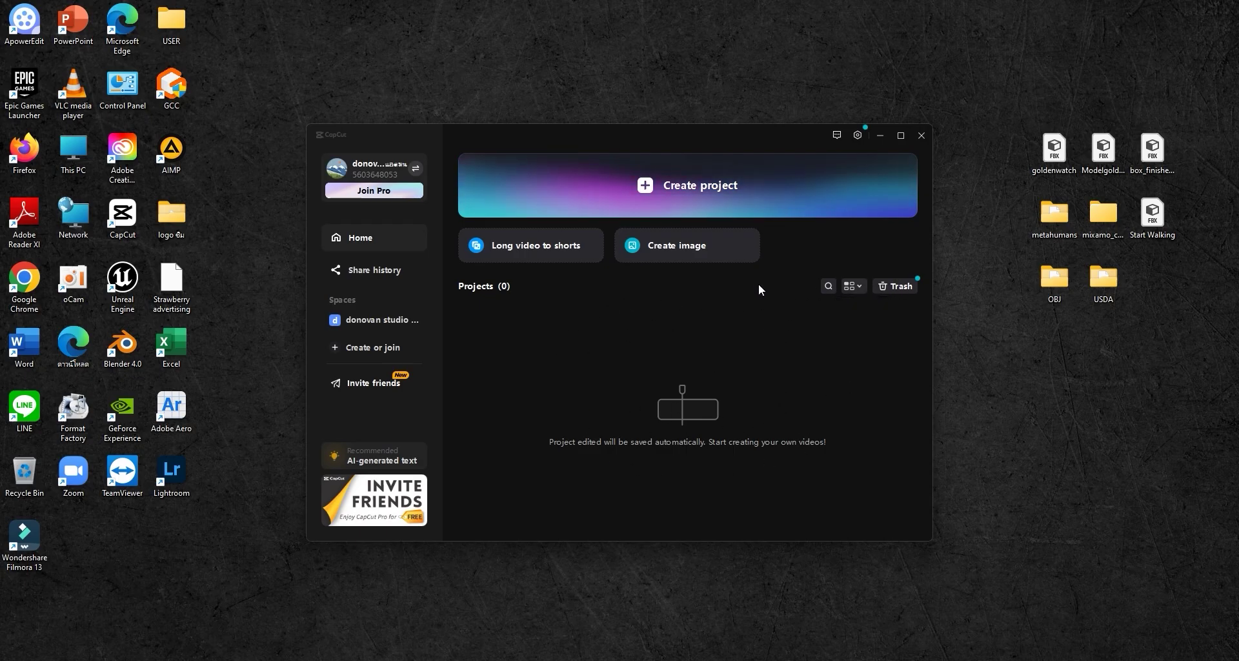
# Review the Draft, Edit, Performance and Language settings, and leave them without saving.
pyautogui.click(856, 135)
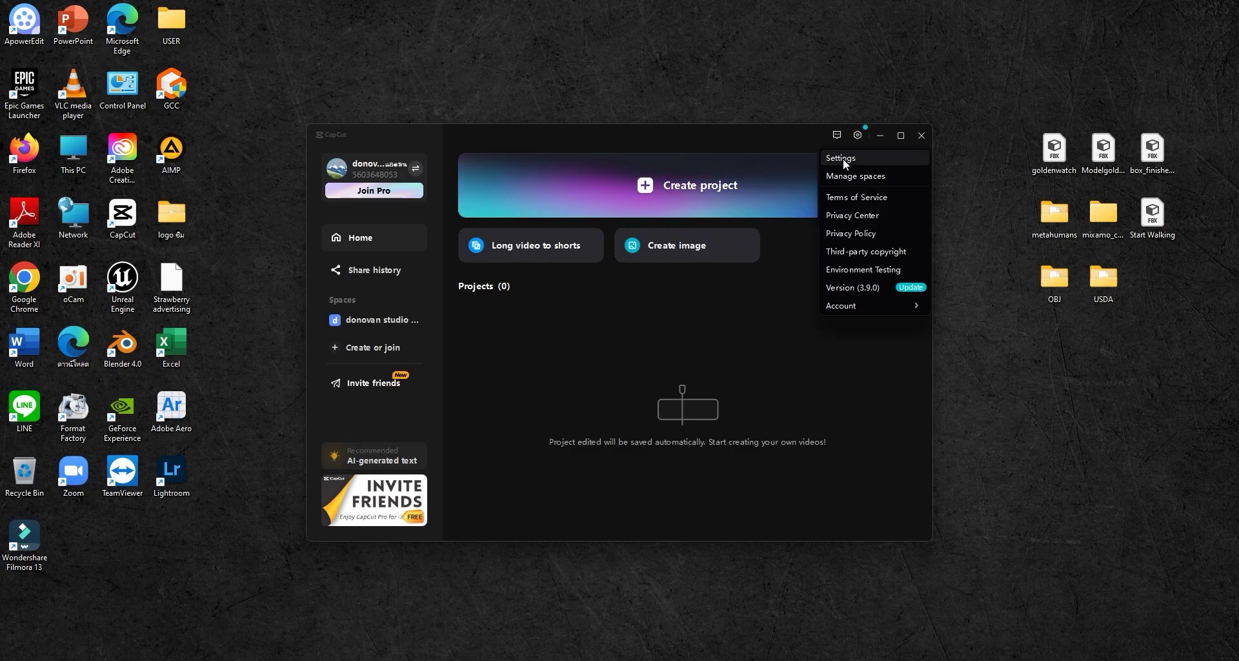
pyautogui.click(843, 158)
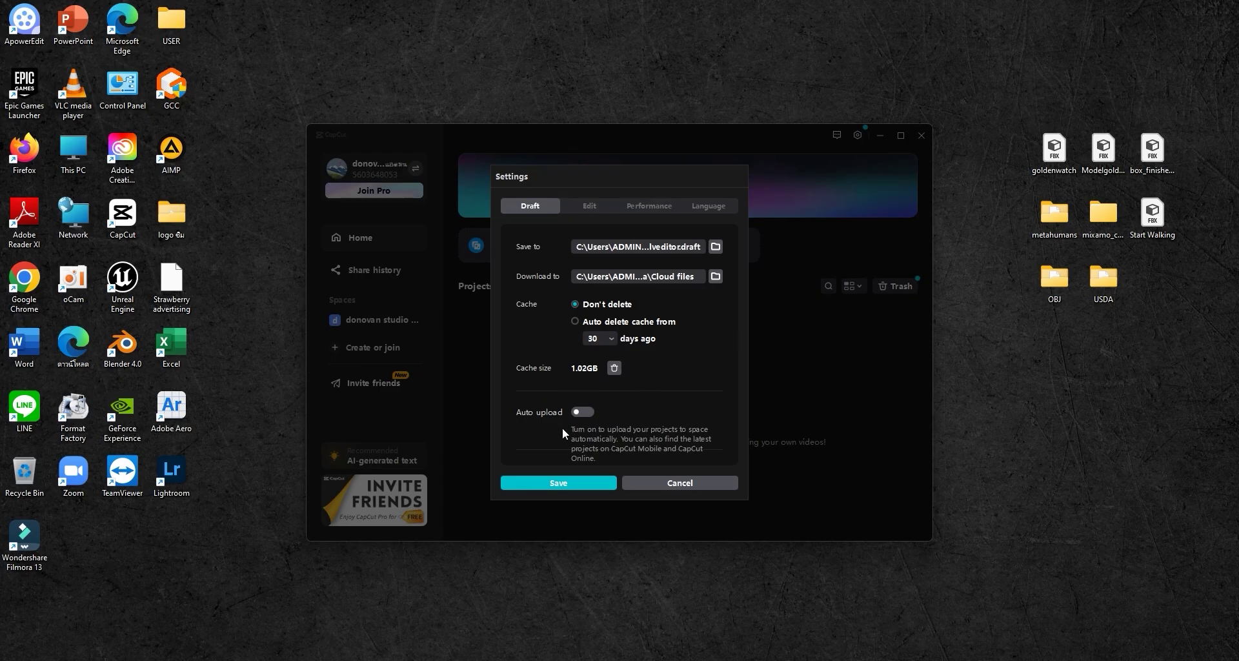
pyautogui.click(590, 206)
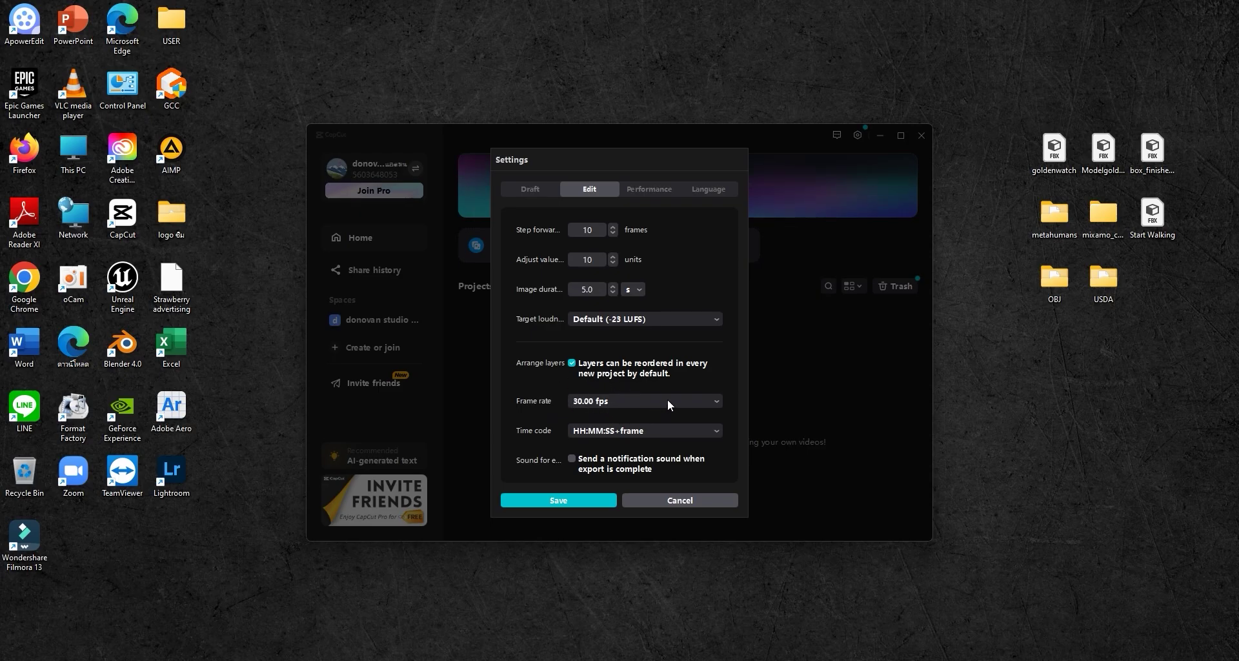
pyautogui.click(653, 189)
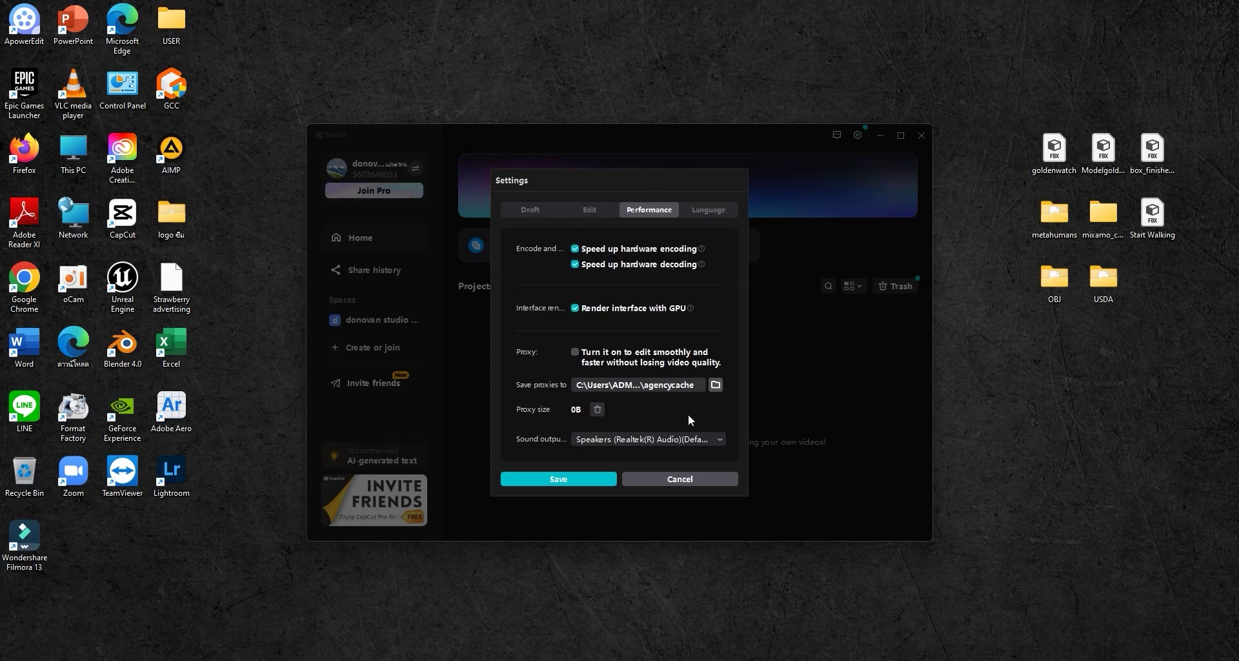
pyautogui.click(714, 209)
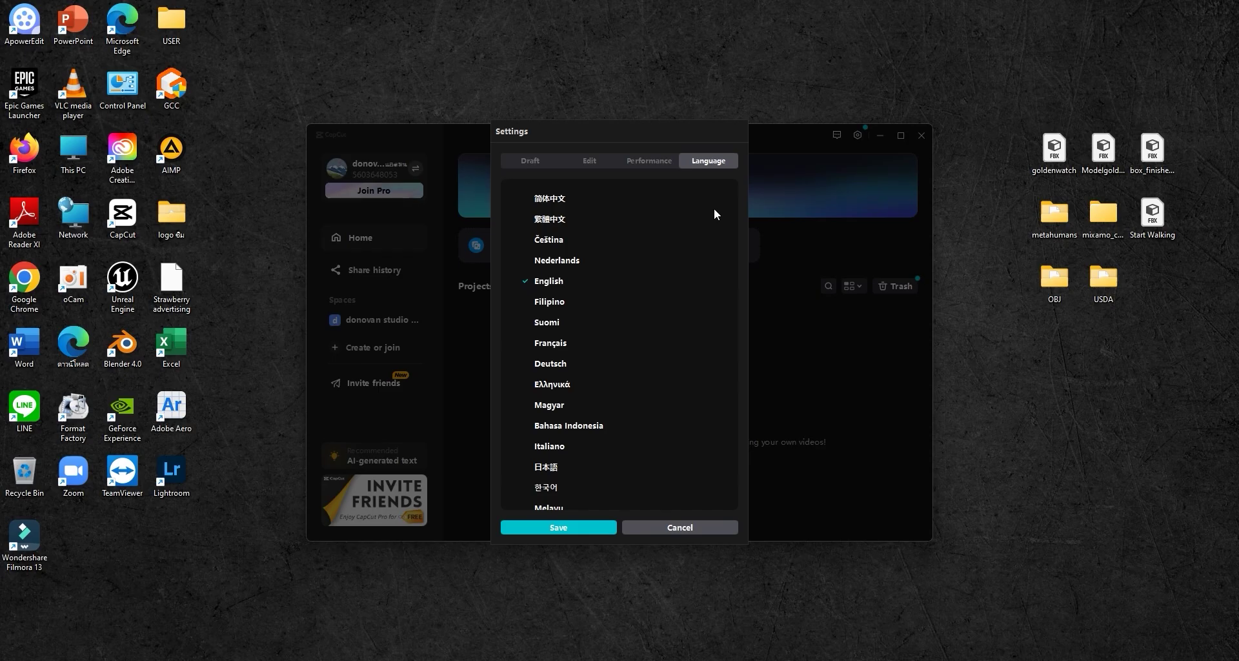
pyautogui.scroll(-5, 656, 358)
pyautogui.scroll(5, 656, 358)
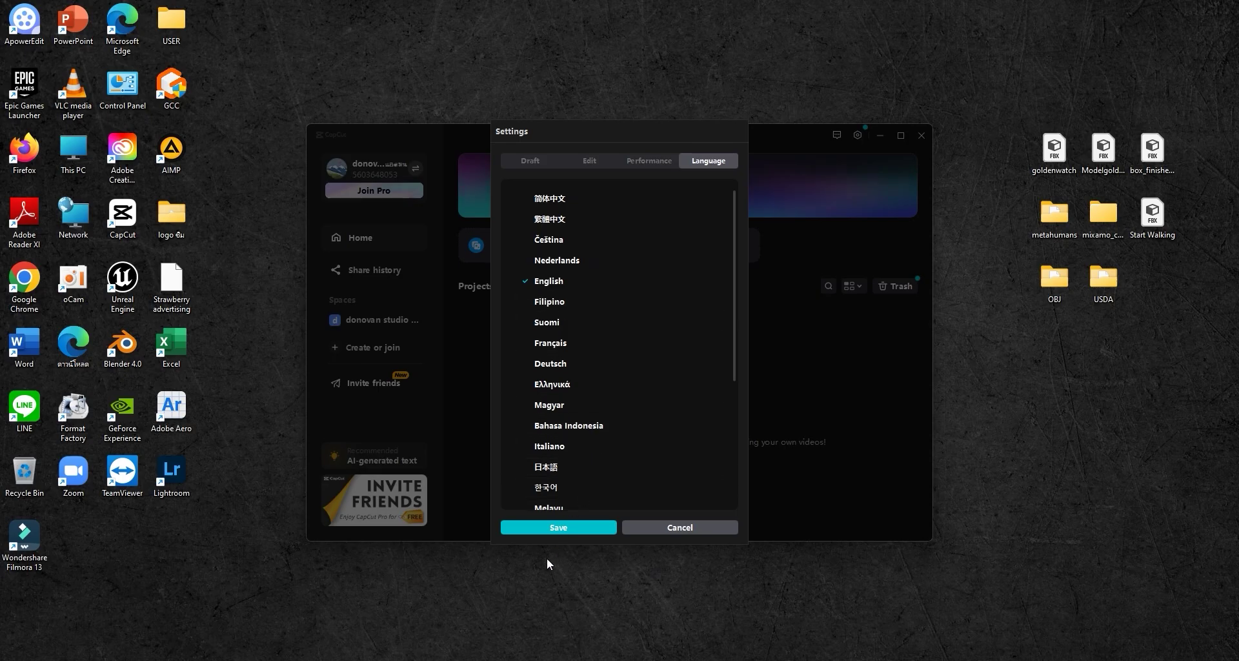
pyautogui.click(686, 529)
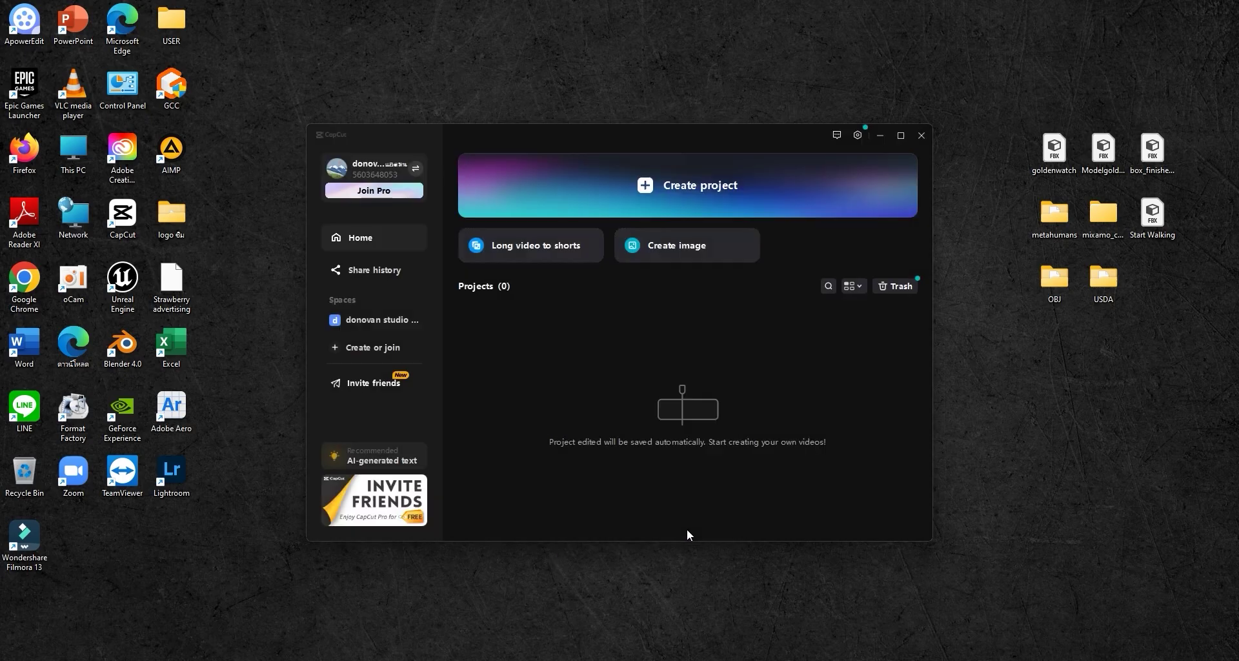
# Look at the account options available from the home screen's settings and dismiss them.
pyautogui.click(857, 136)
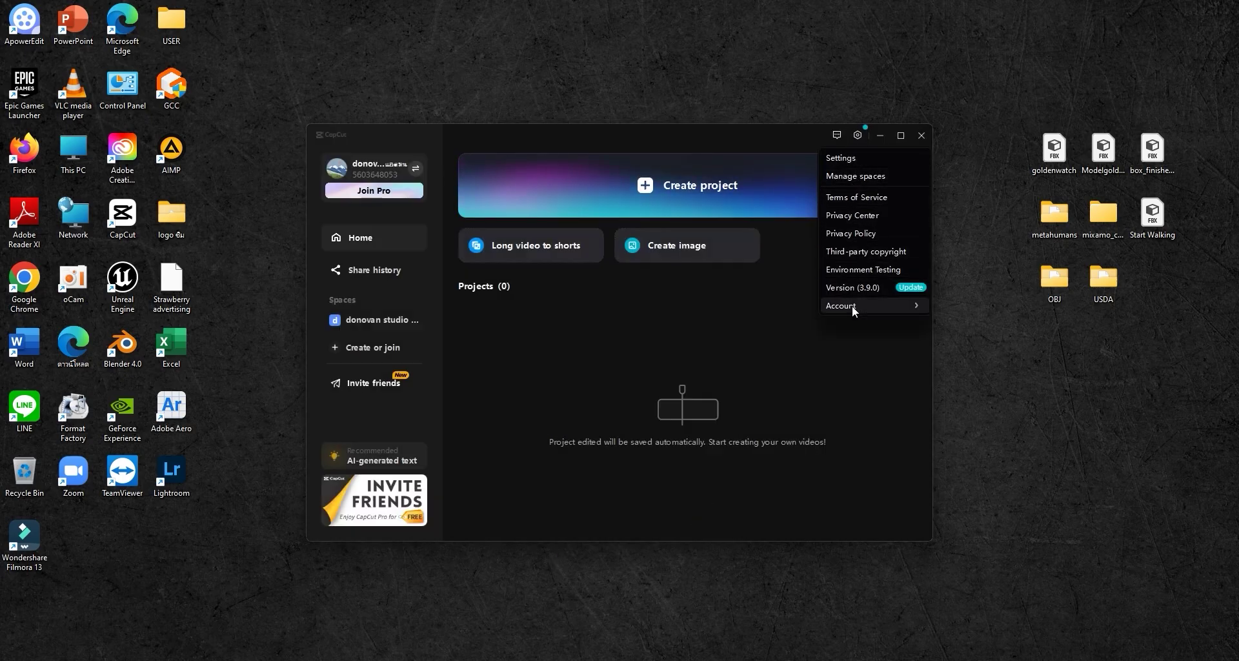
pyautogui.moveTo(853, 312)
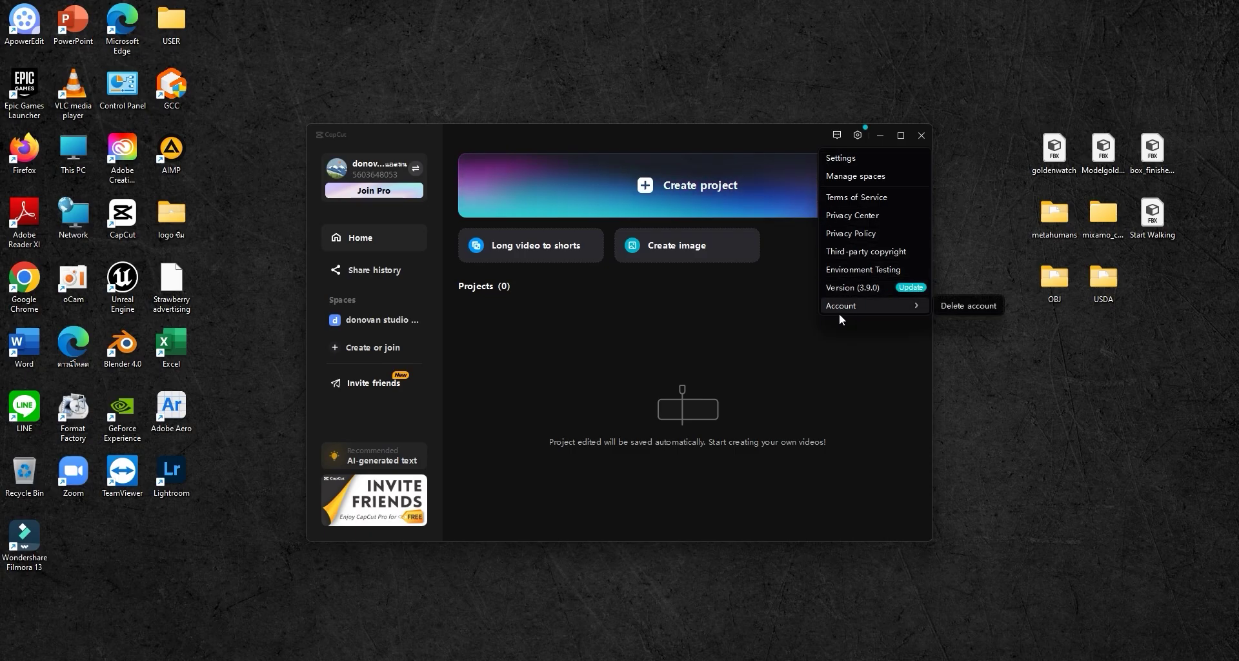
pyautogui.click(781, 244)
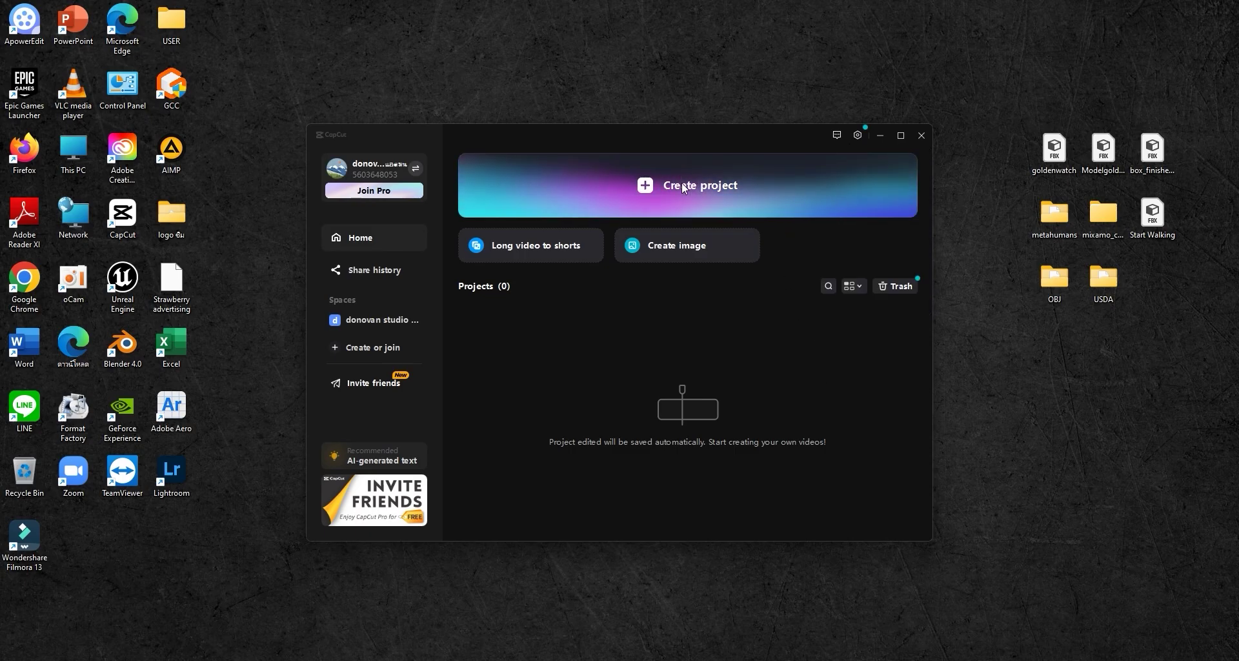
# Create a new video project.
pyautogui.click(647, 186)
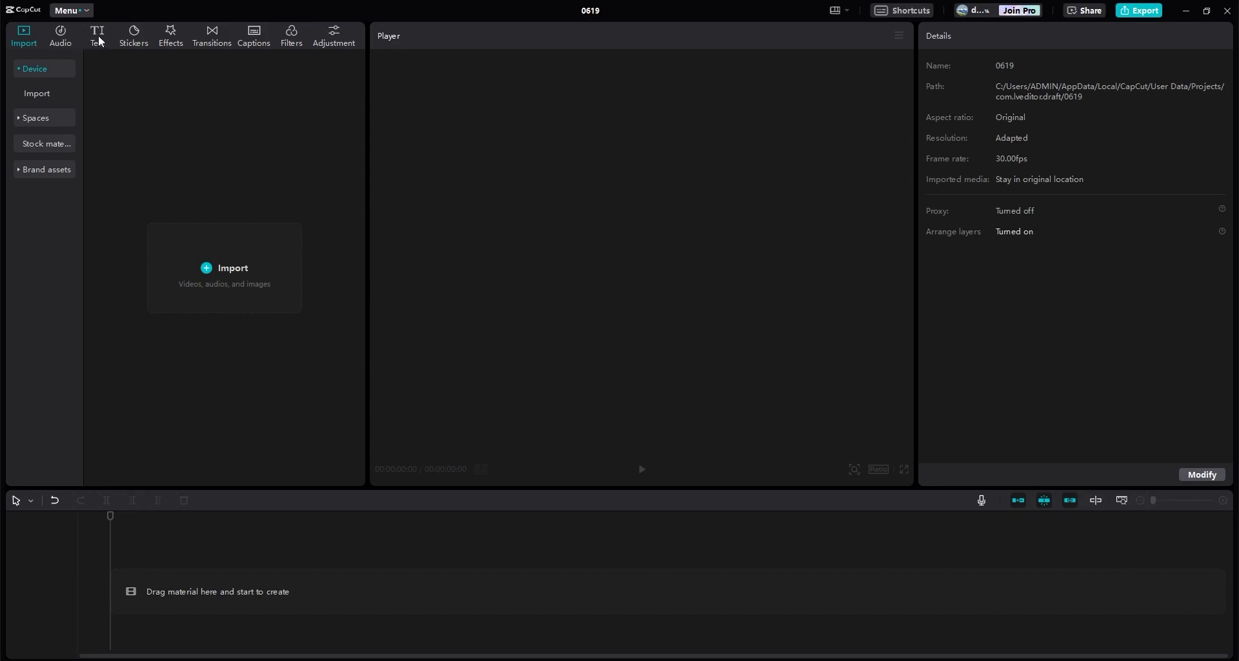
# Look through the audio sources: music, TikTok sounds, brand music, copyright check, extracted audio and sound effects.
pyautogui.click(61, 32)
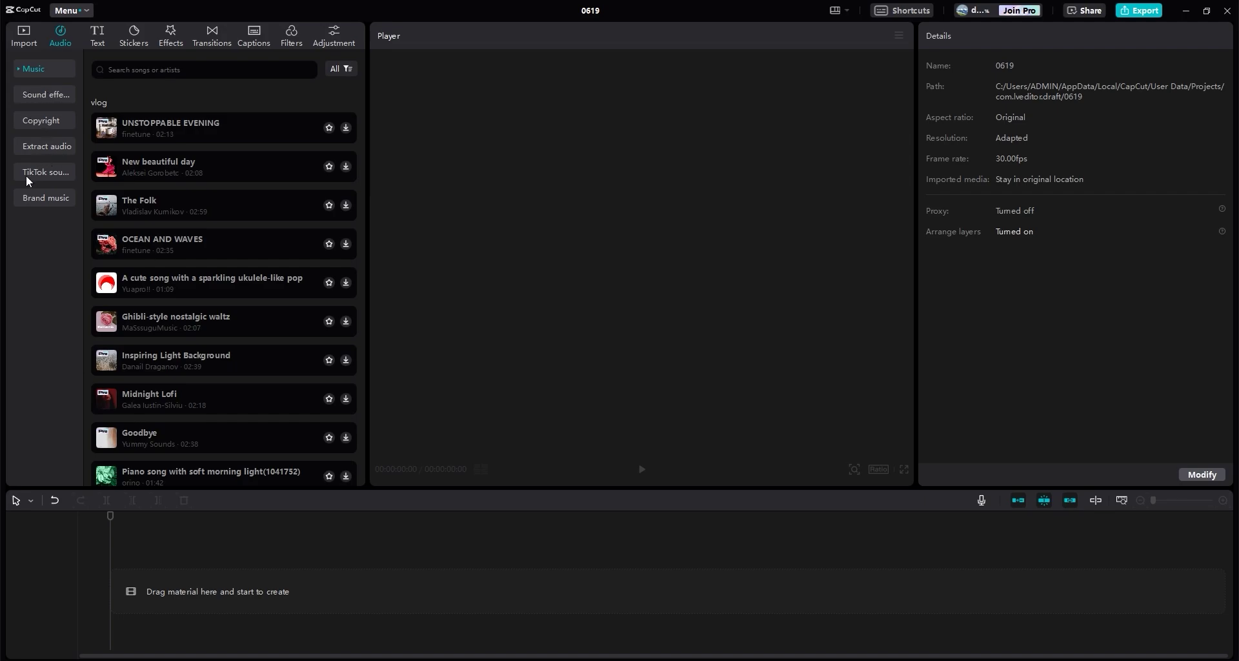
pyautogui.click(50, 173)
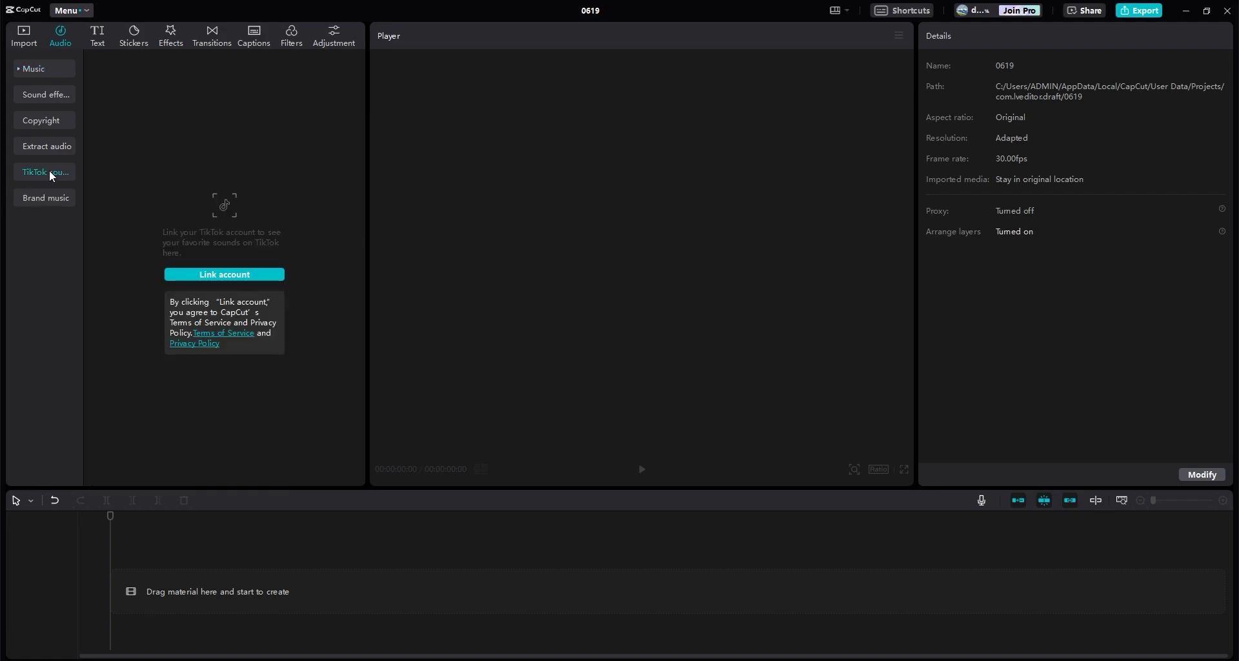
pyautogui.click(48, 200)
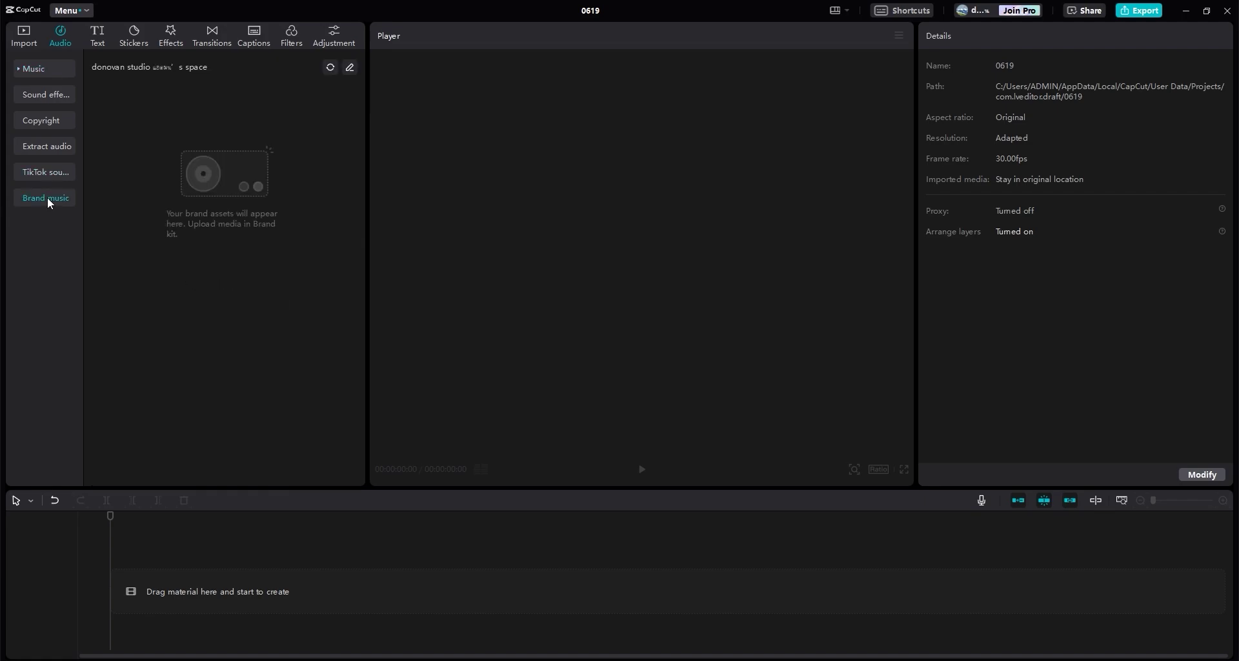
pyautogui.click(49, 122)
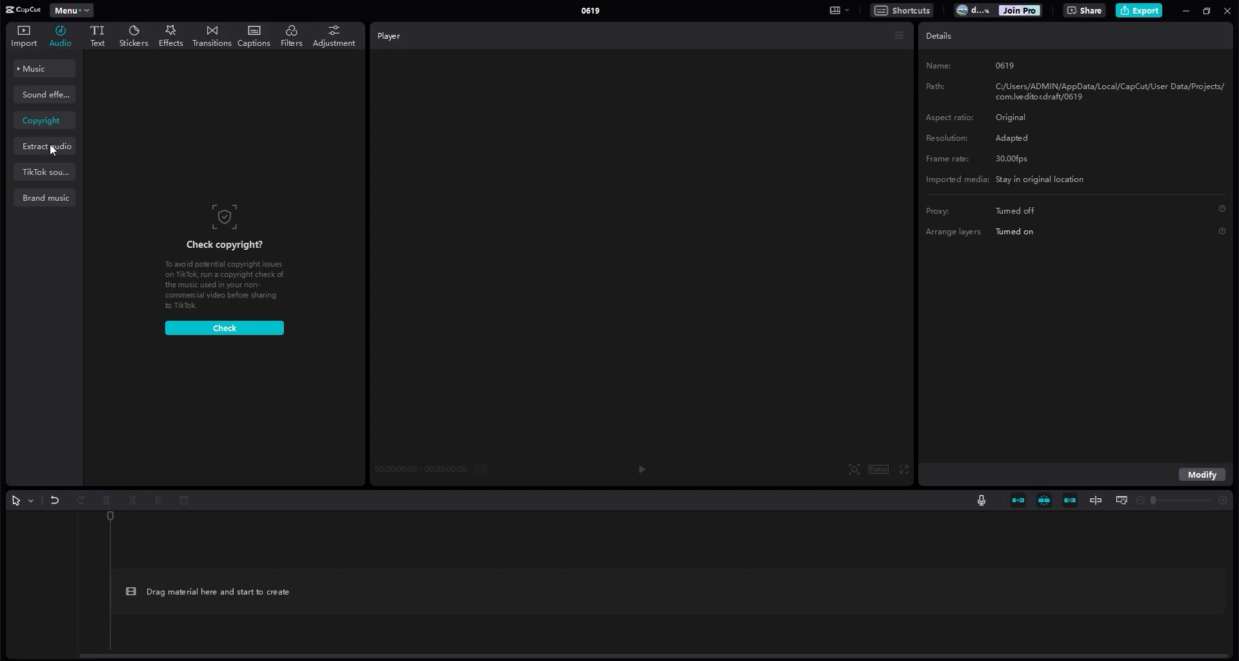
pyautogui.click(49, 145)
pyautogui.click(45, 92)
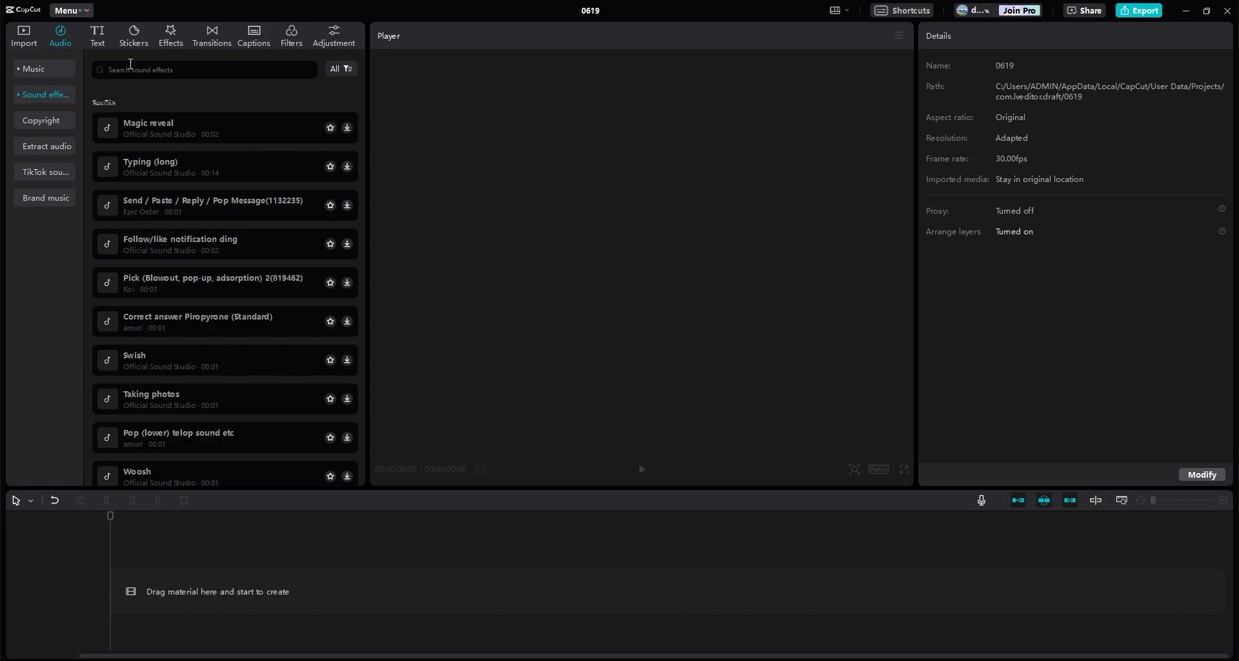
# Look at the default text option and the AI-generated text effect form.
pyautogui.click(101, 34)
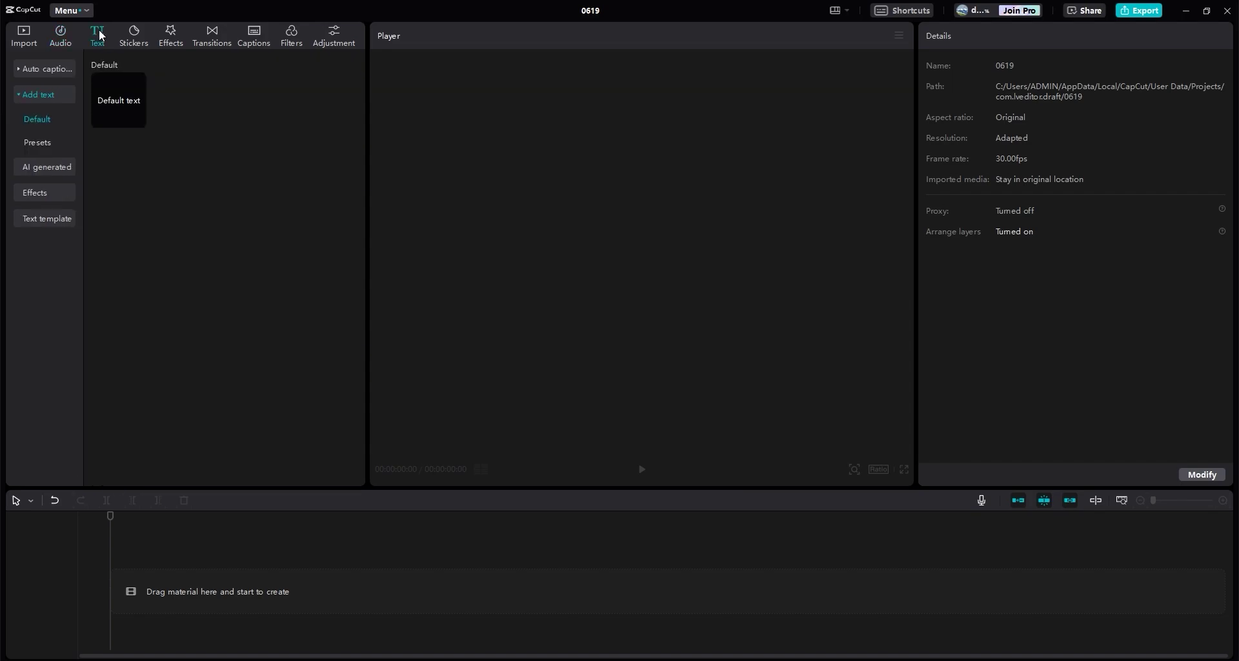
pyautogui.click(33, 93)
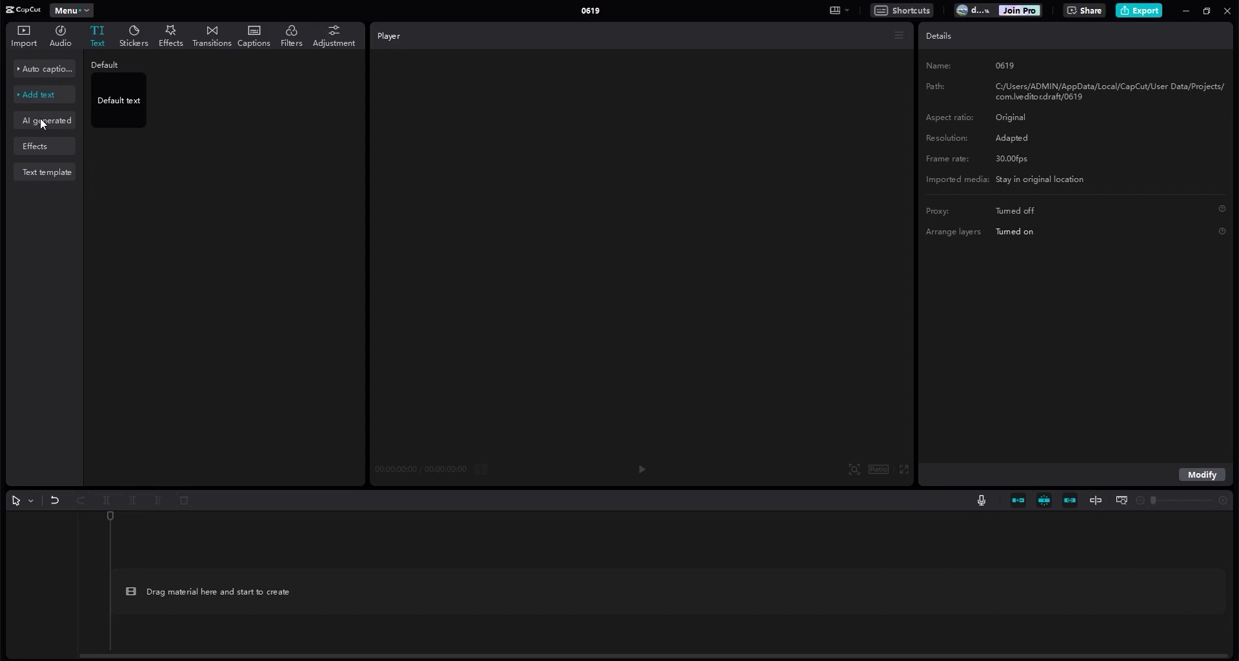
pyautogui.click(40, 118)
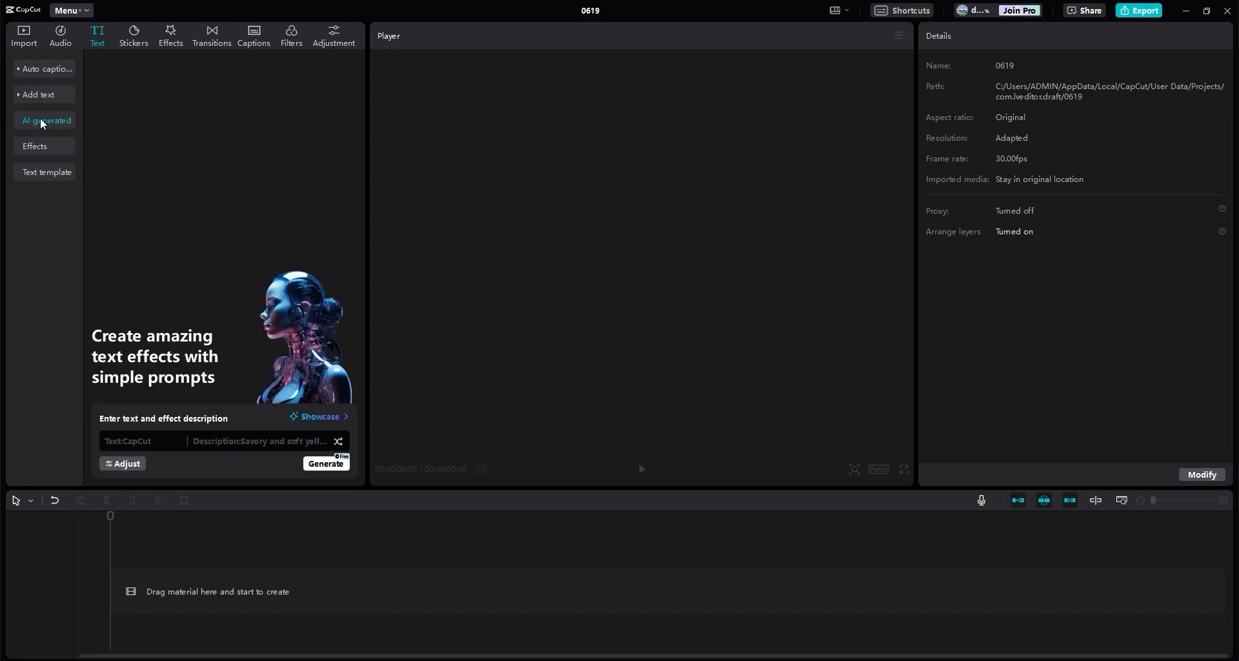
# Browse the text effects library from the Trending styles through to the Pro styles.
pyautogui.click(36, 147)
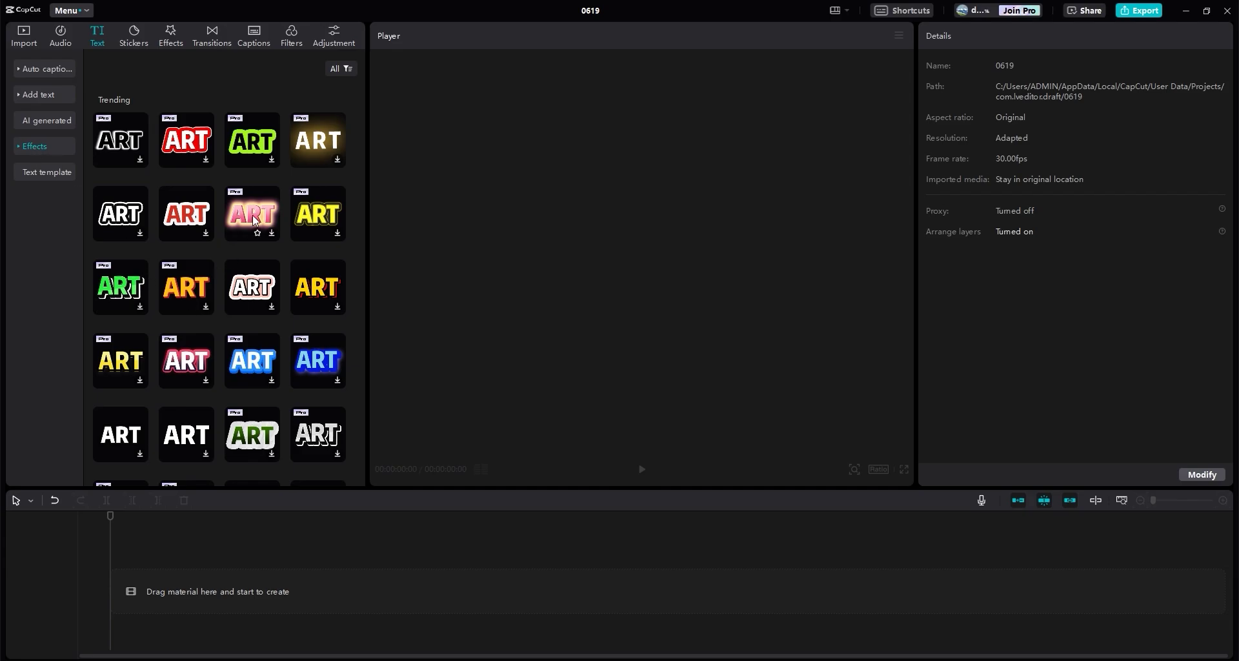
pyautogui.scroll(-5, 161, 283)
pyautogui.scroll(-10, 162, 282)
pyautogui.scroll(-10, 163, 280)
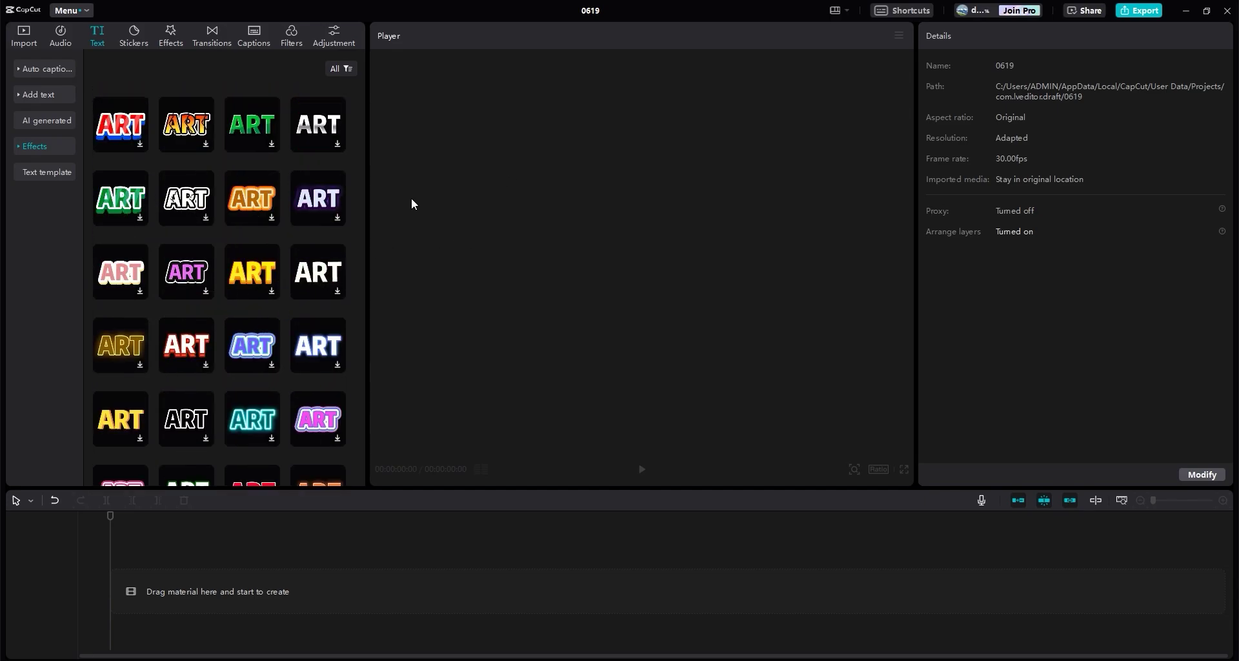
pyautogui.scroll(-10, 192, 374)
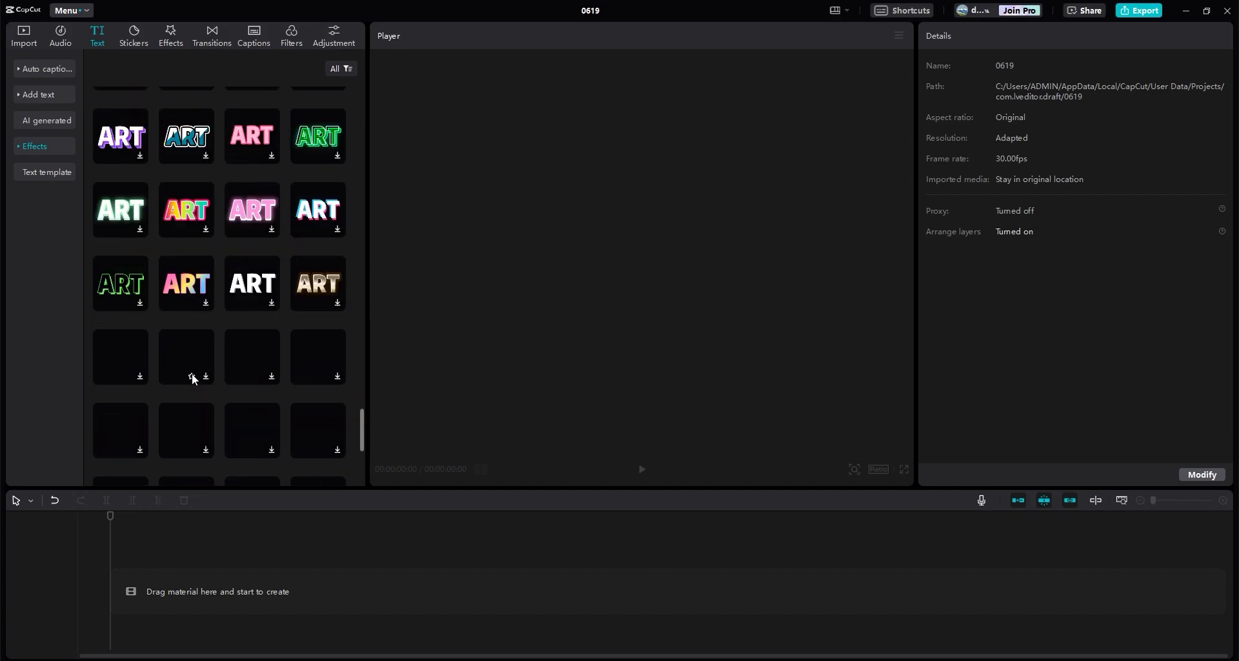
pyautogui.scroll(-5, 362, 450)
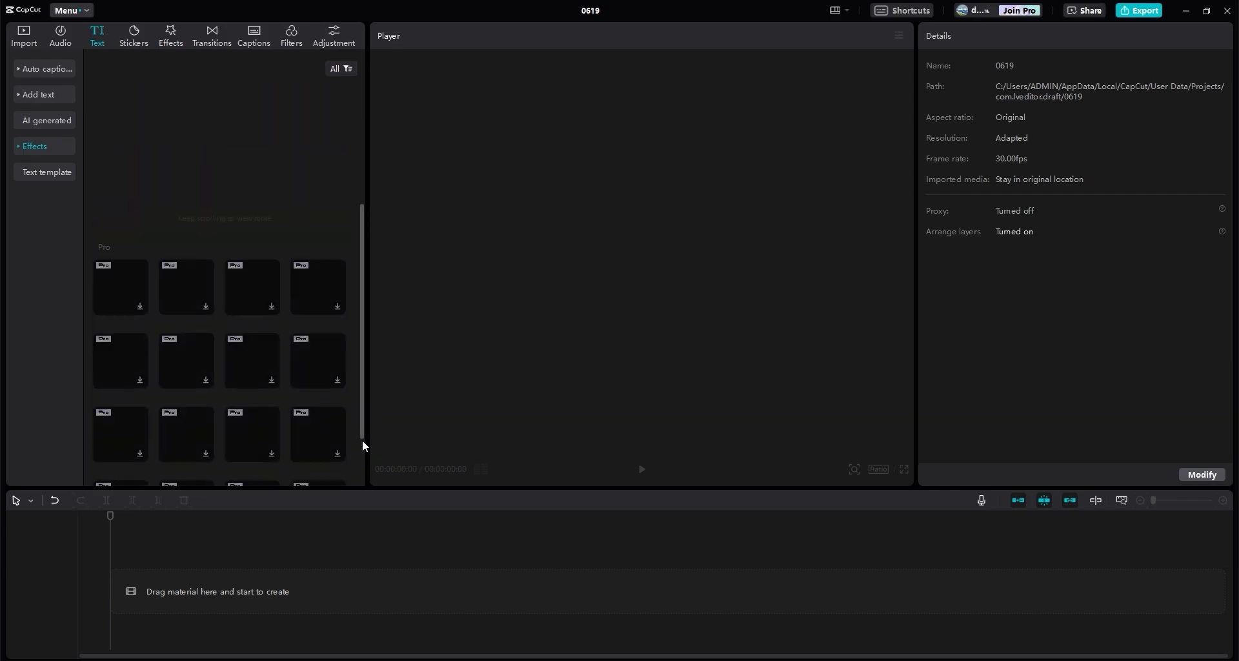
pyautogui.scroll(-3, 358, 378)
pyautogui.moveTo(352, 475); pyautogui.dragTo(327, 110)
# Browse the text template library from Trending through the Title templates to its end, and return to the default text option.
pyautogui.click(40, 171)
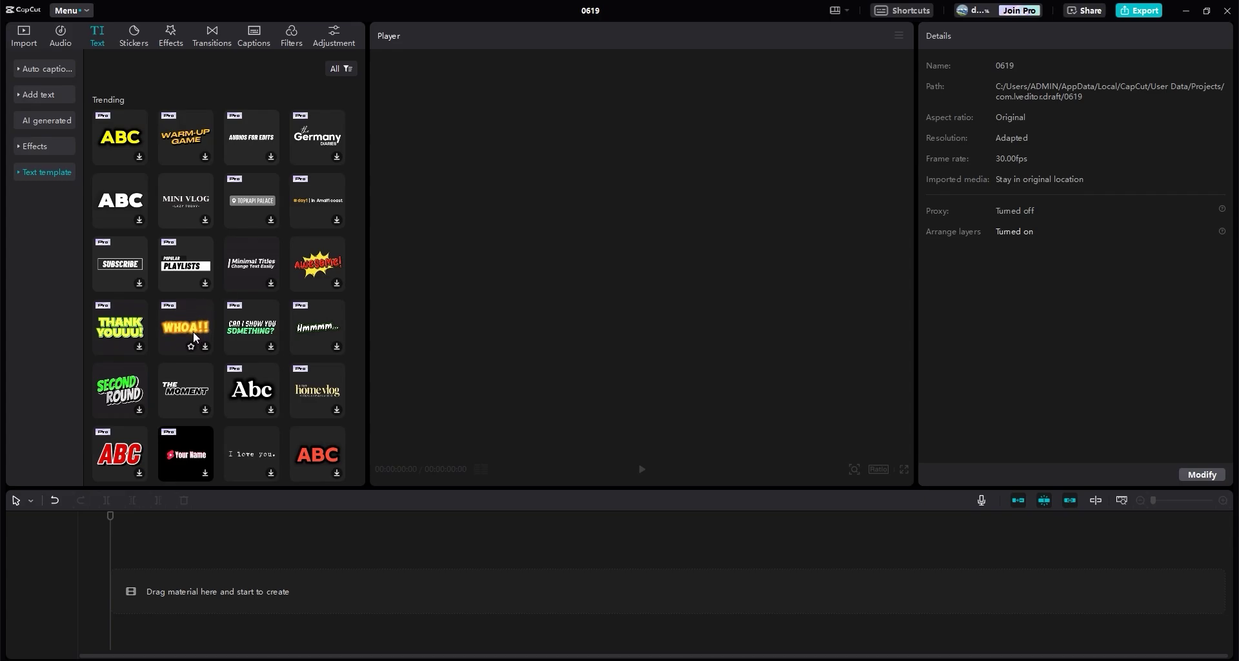
pyautogui.scroll(-3, 253, 341)
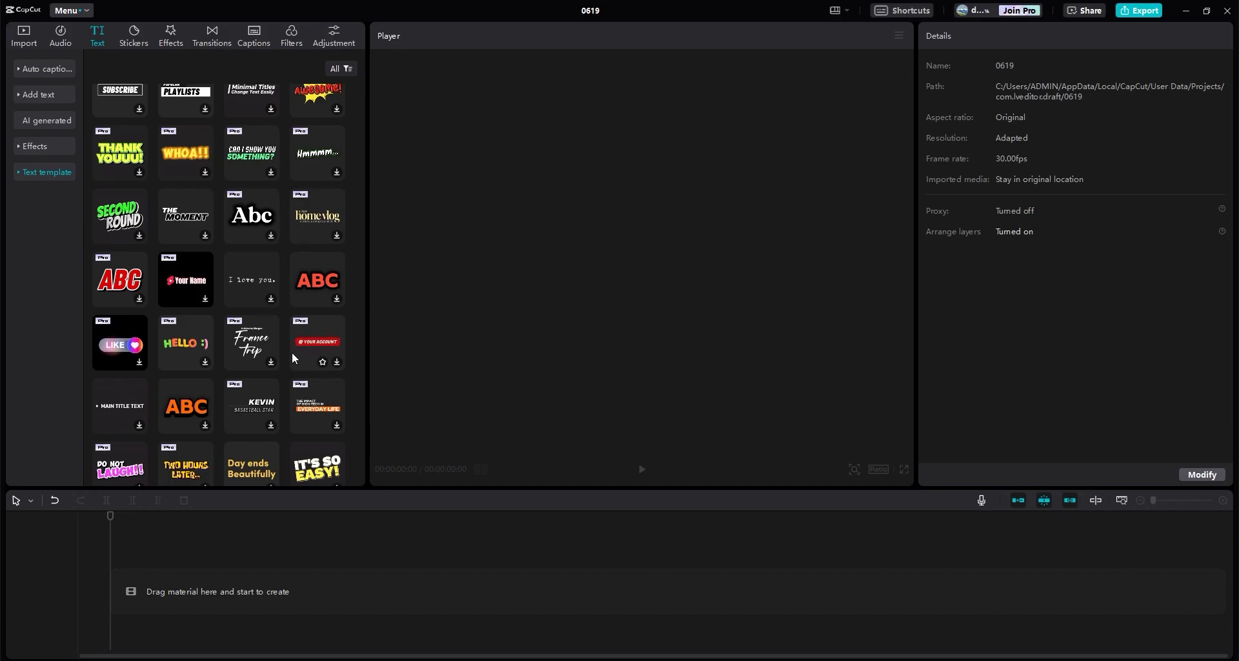
pyautogui.scroll(-3, 308, 459)
pyautogui.scroll(-8, 312, 430)
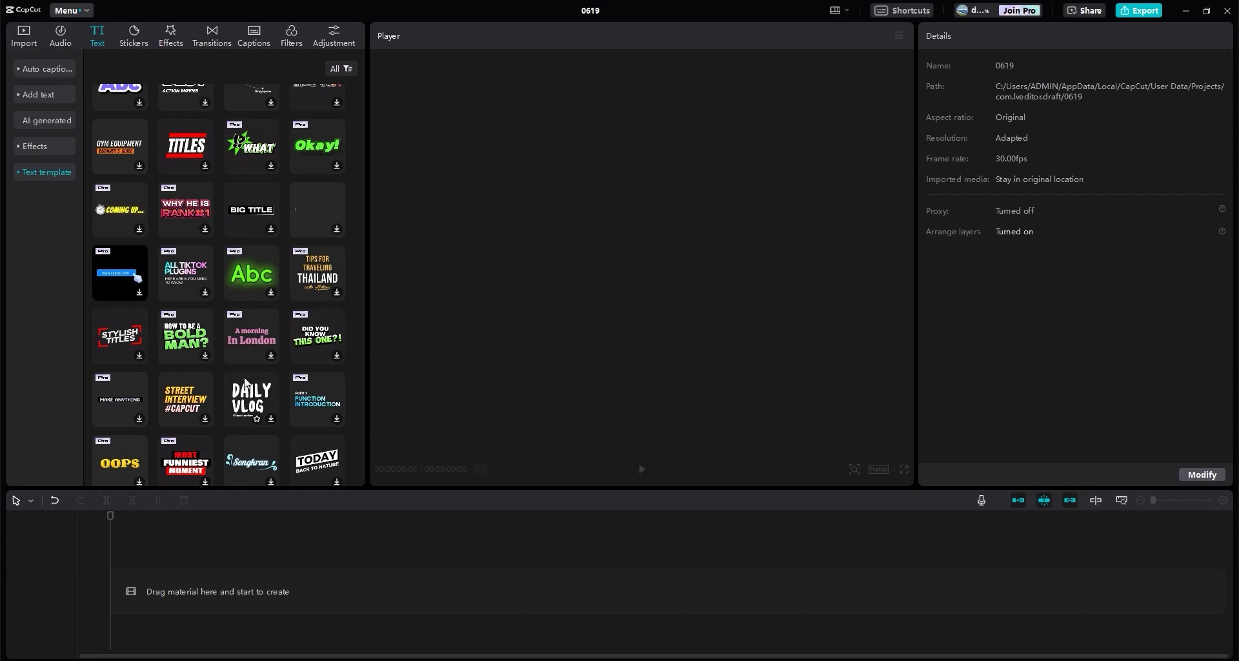
pyautogui.scroll(-8, 238, 395)
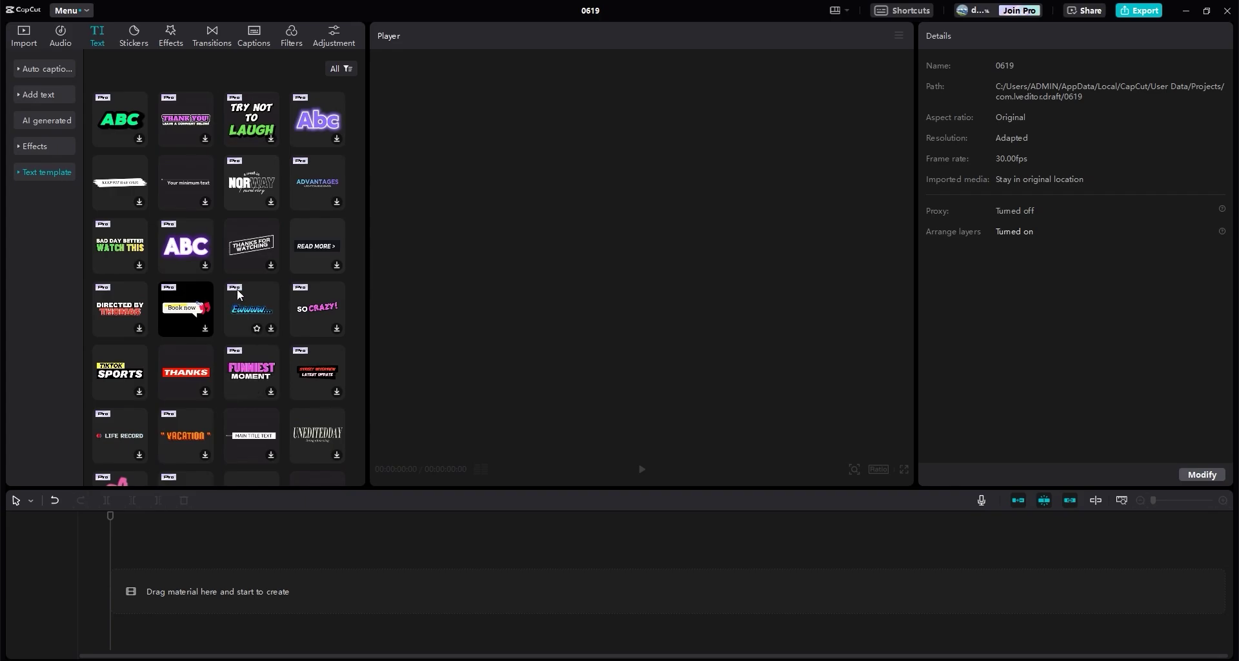
pyautogui.scroll(-3, 253, 378)
pyautogui.scroll(-10, 253, 378)
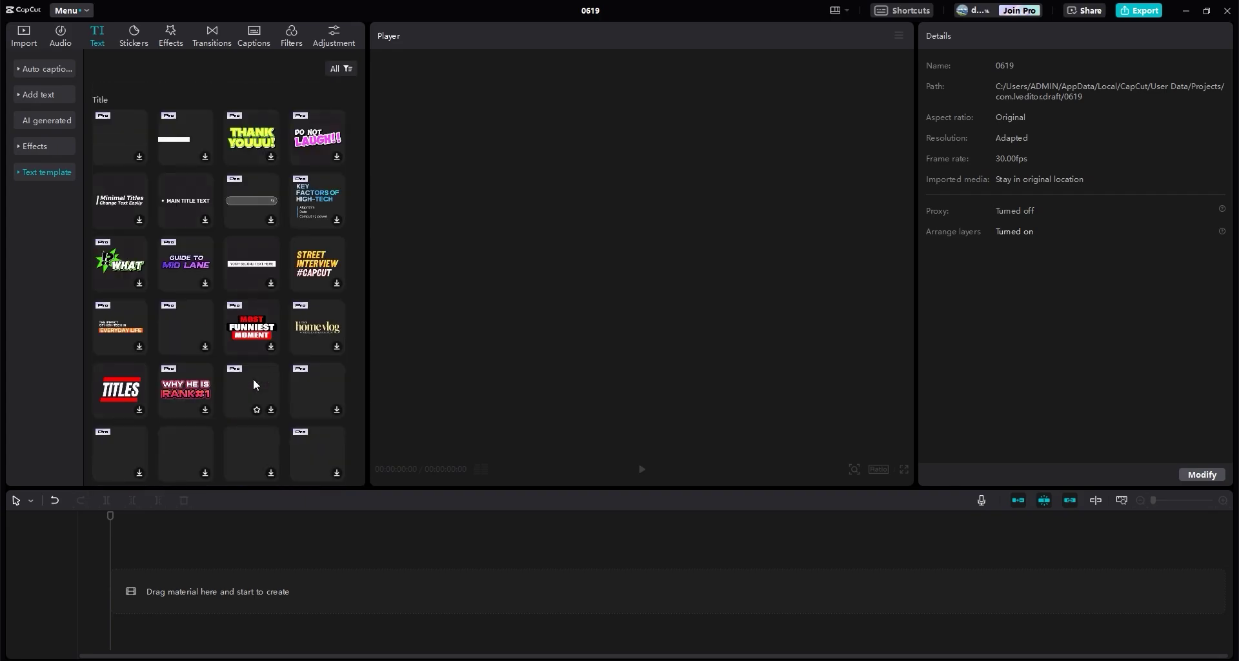
pyautogui.scroll(-10, 296, 396)
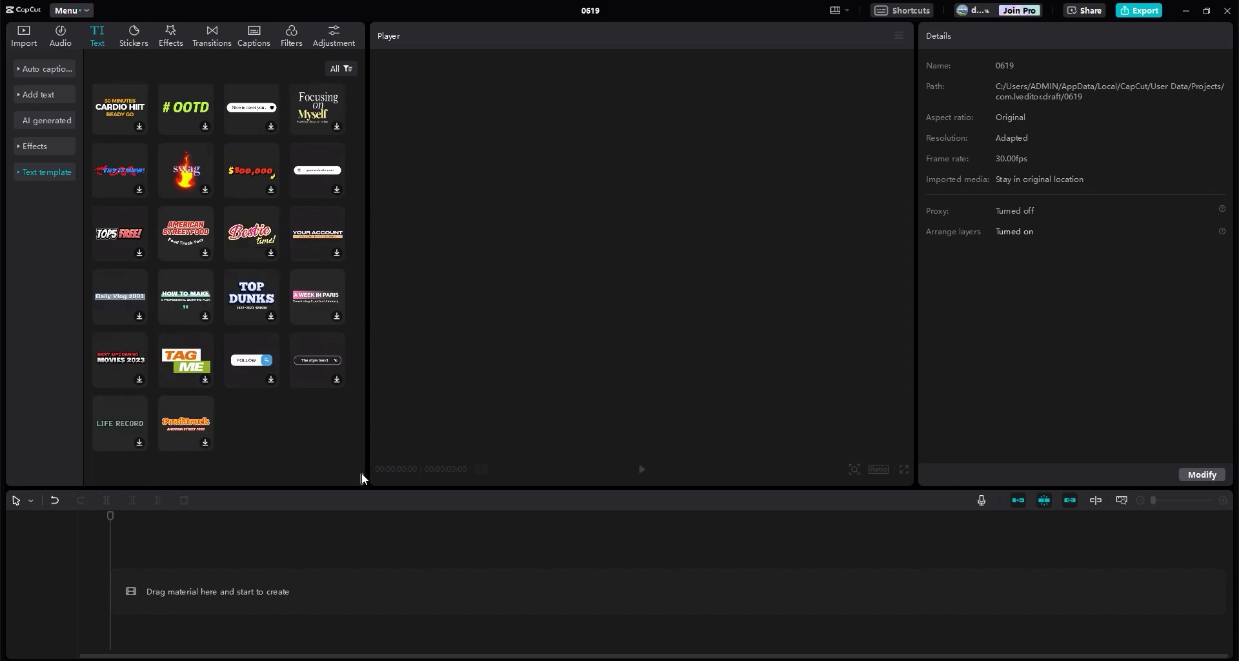
pyautogui.click(39, 95)
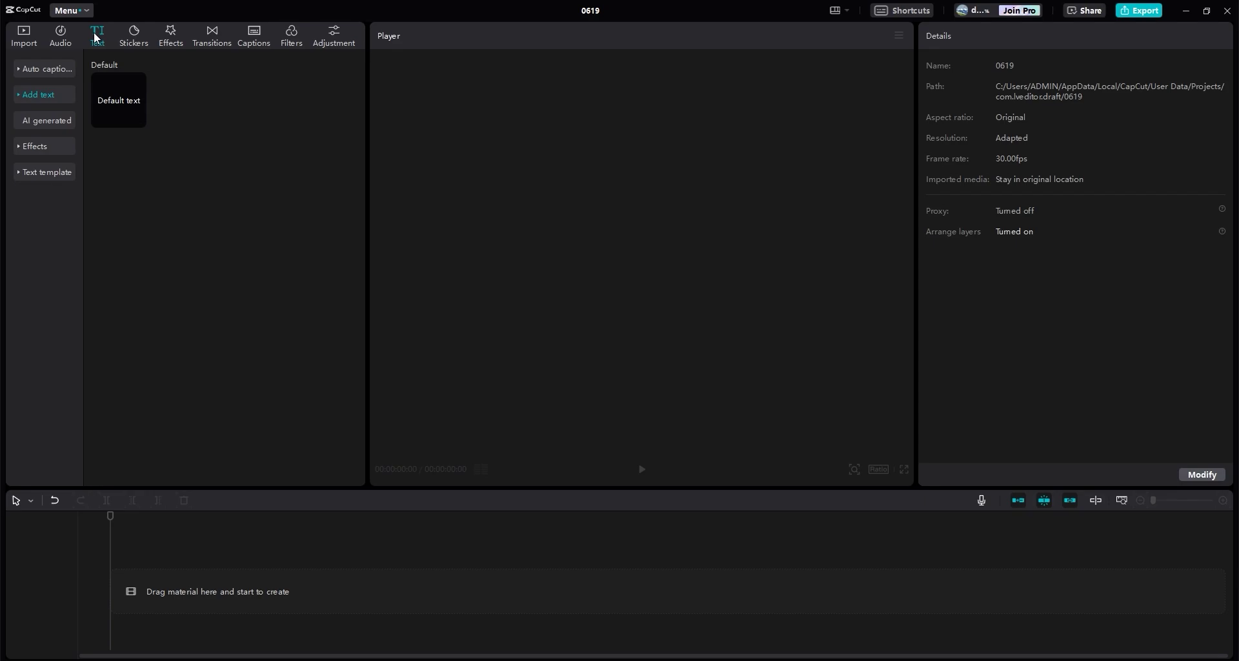
# Browse the Trending stickers in the sticker library.
pyautogui.click(133, 33)
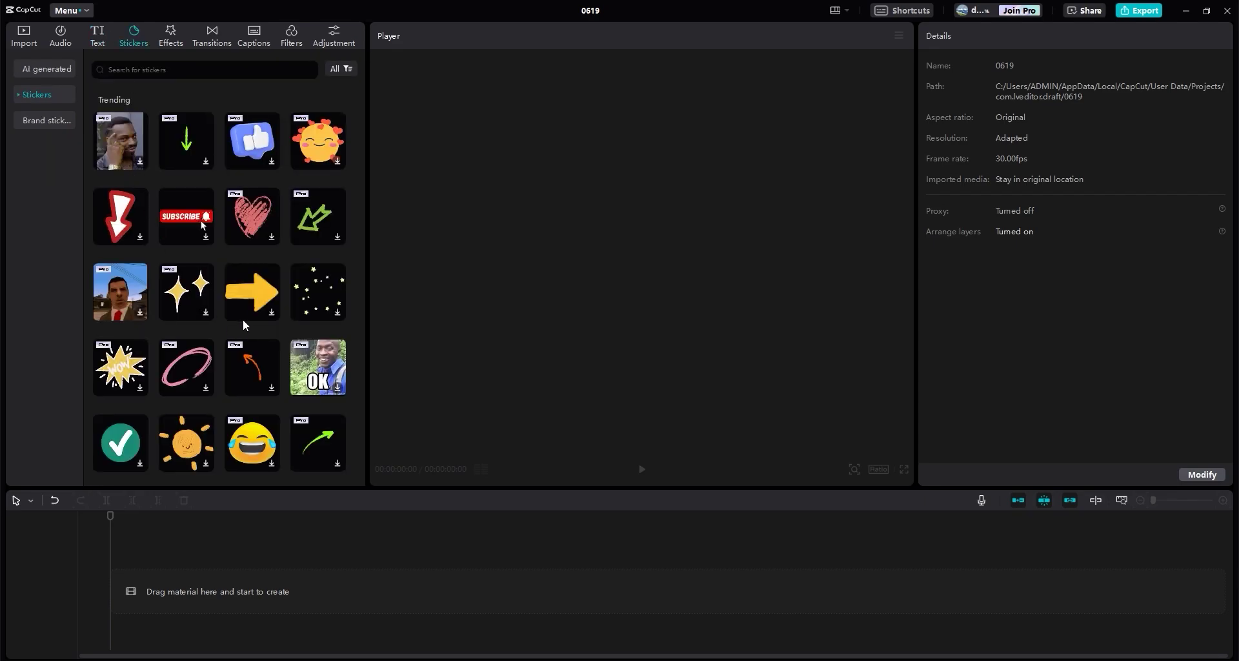
pyautogui.moveTo(192, 300)
pyautogui.scroll(-3, 242, 411)
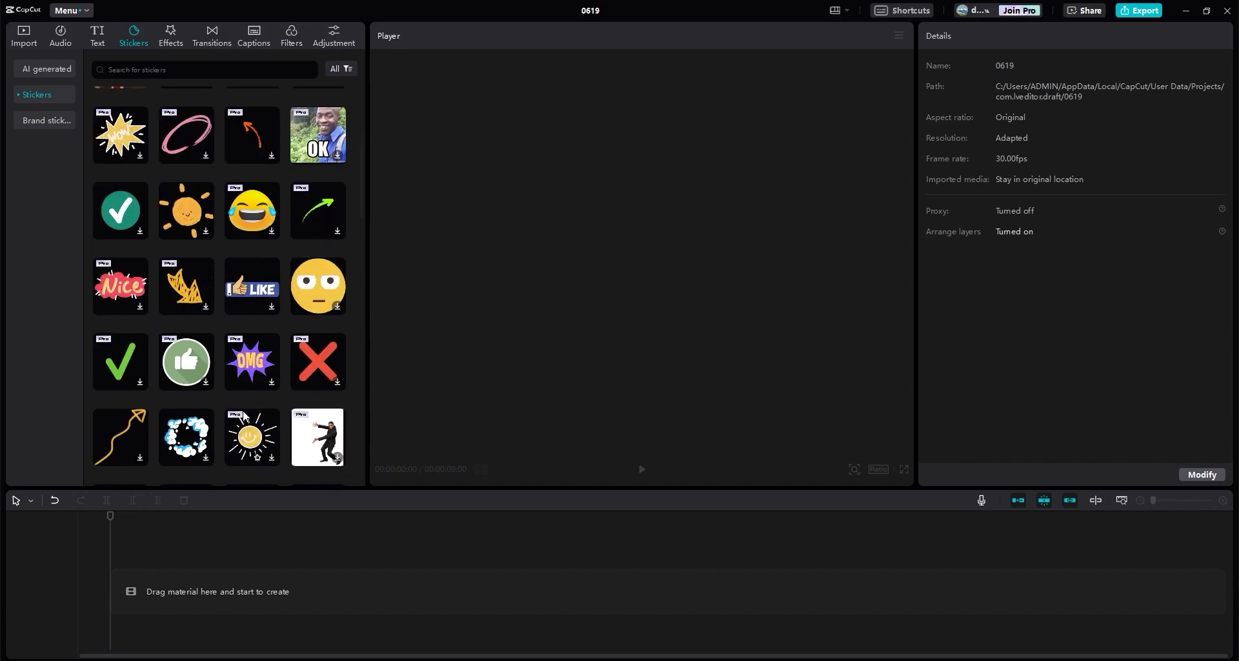